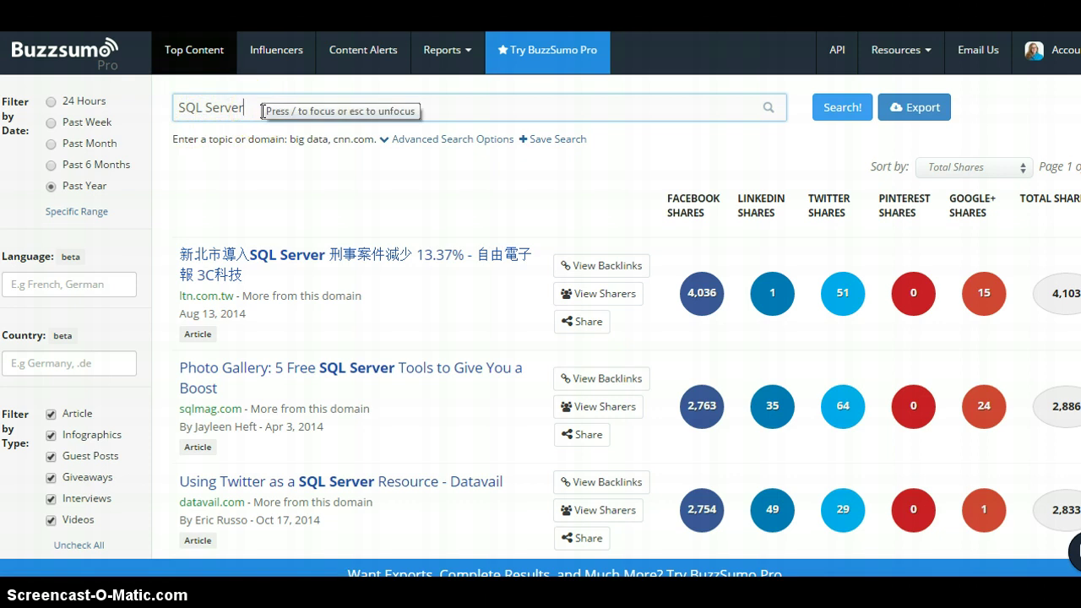
Step: Limit the SQL Server top content results to the past 24 hours and look through the listed articles
{"action": "left_click", "coordinate": [605, 208]}
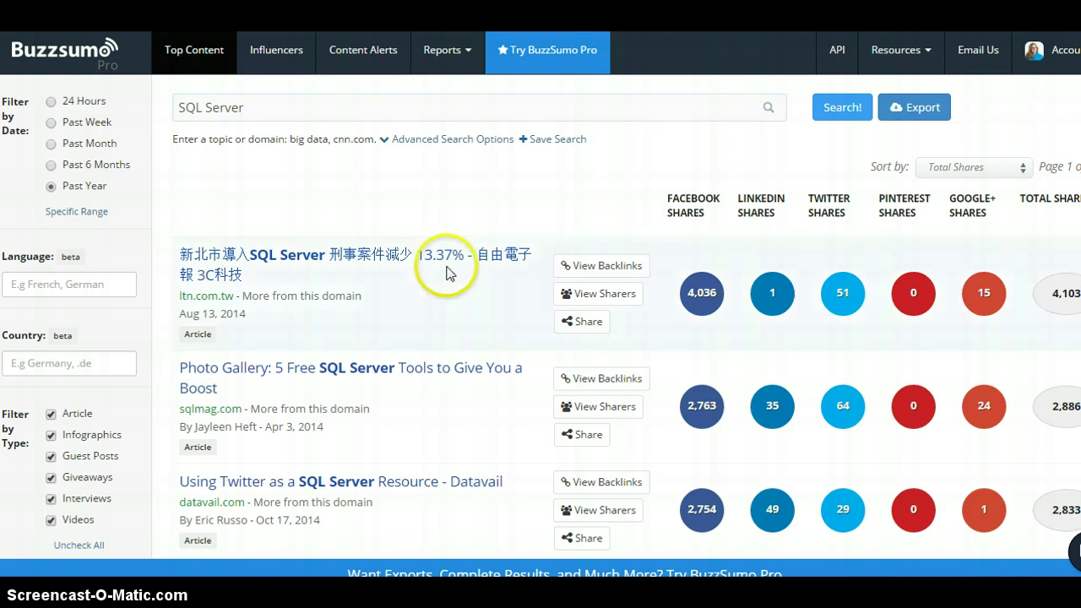
{"action": "scroll", "coordinate": [541, 295], "scroll_direction": "down", "scroll_amount": 3}
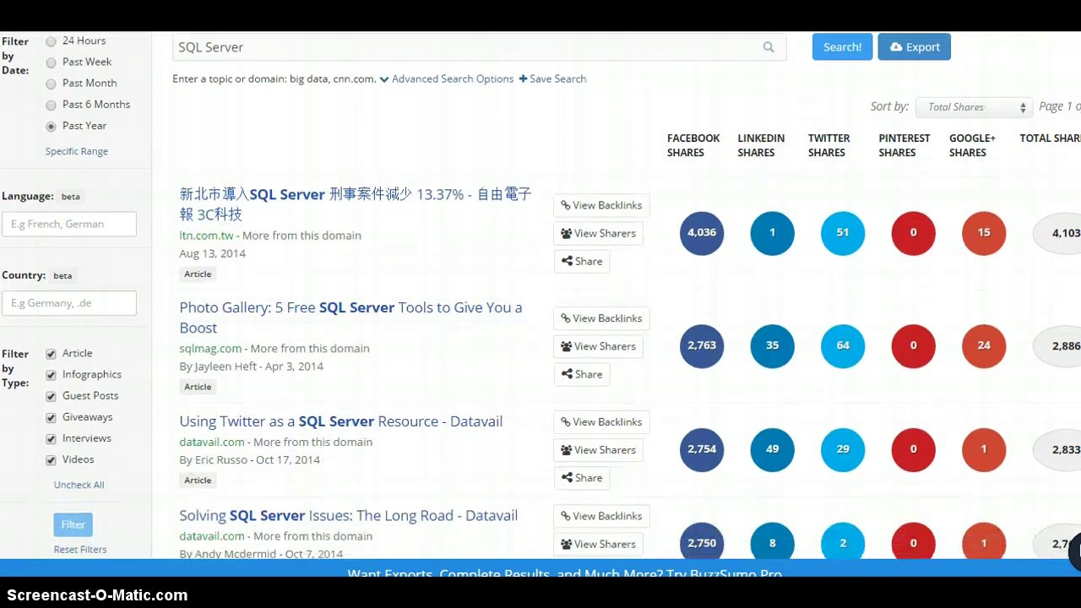
{"action": "scroll", "coordinate": [540, 295], "scroll_direction": "up", "scroll_amount": 3}
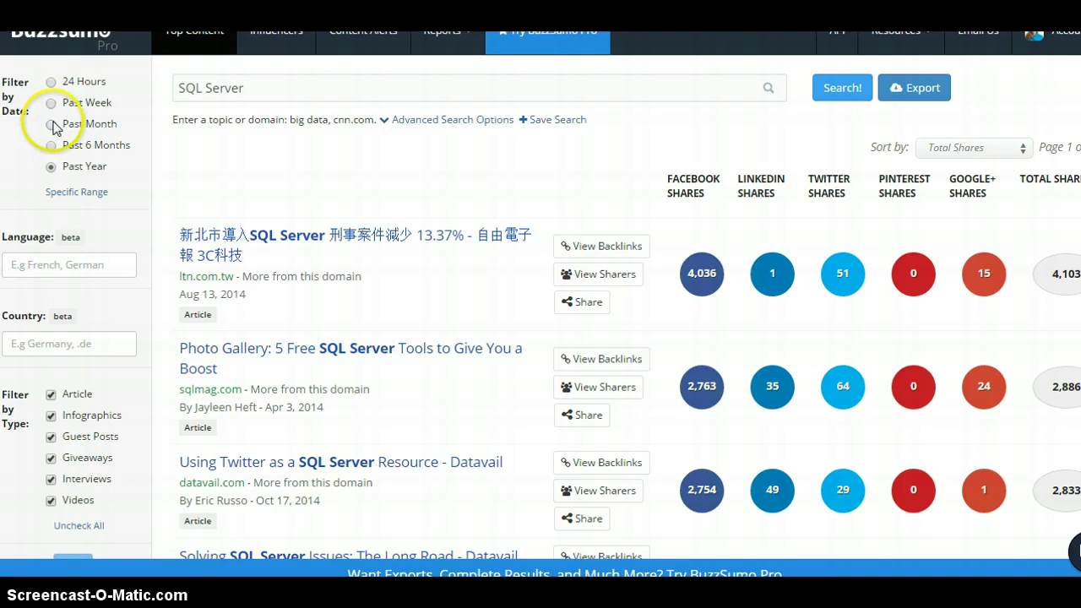
{"action": "left_click", "coordinate": [51, 82]}
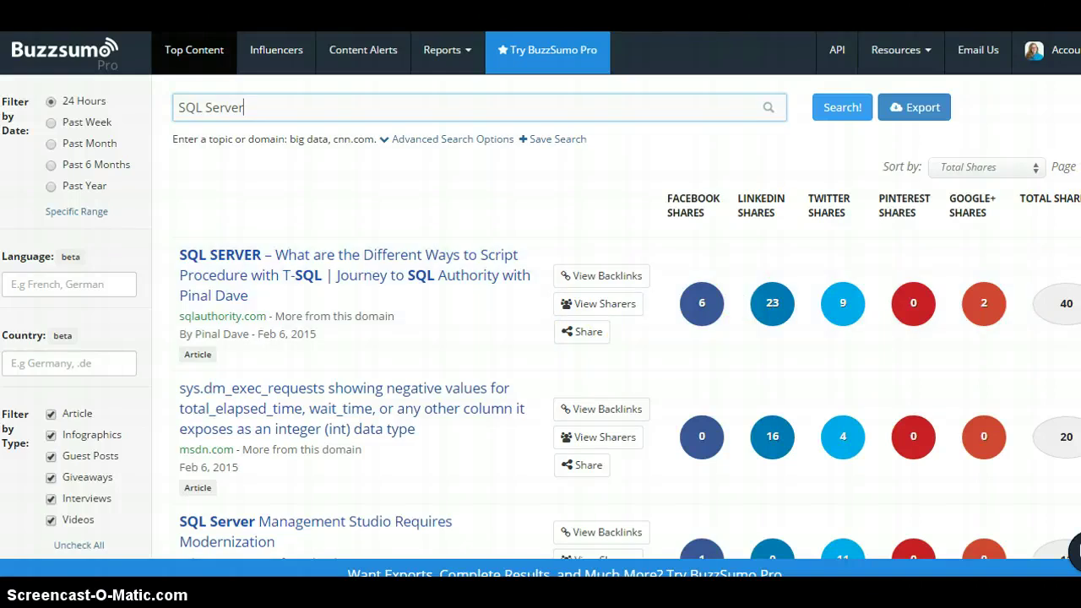
{"action": "scroll", "coordinate": [540, 296], "scroll_direction": "down", "scroll_amount": 4}
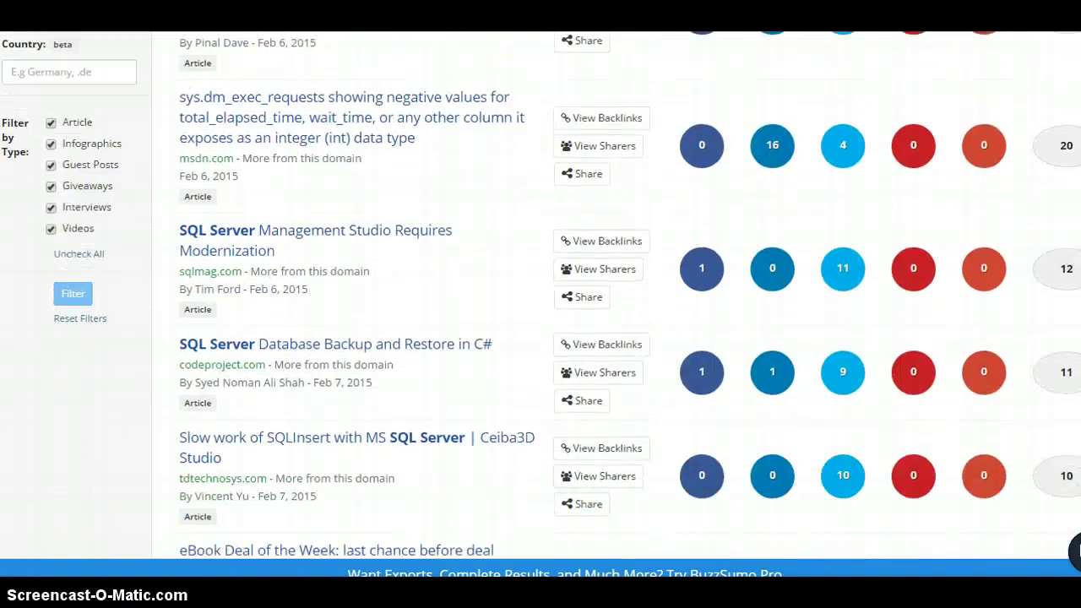
{"action": "scroll", "coordinate": [541, 296], "scroll_direction": "up", "scroll_amount": 1}
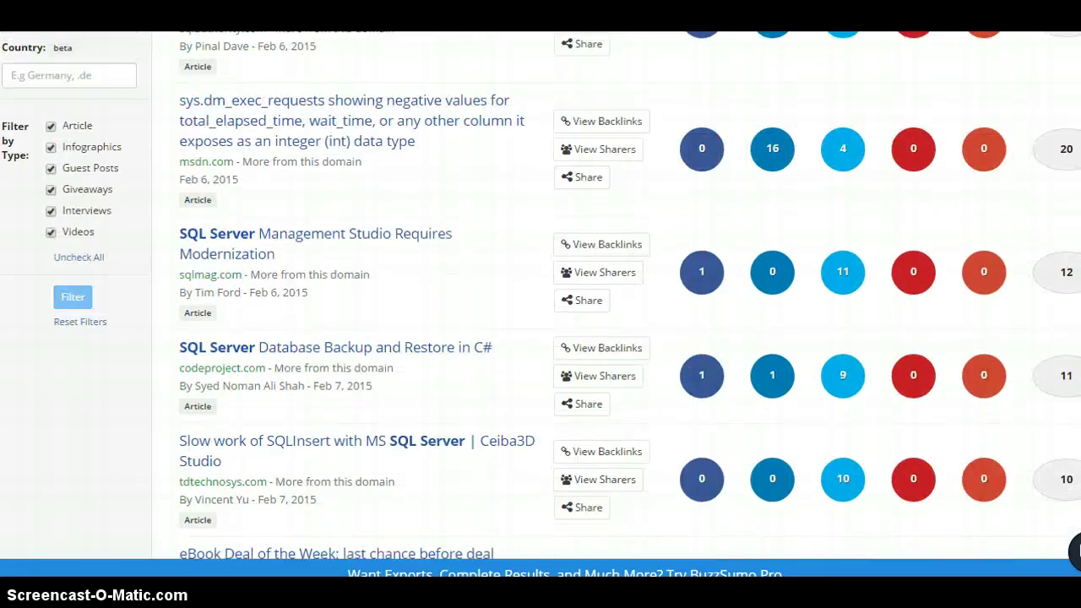
{"action": "scroll", "coordinate": [541, 295], "scroll_direction": "down", "scroll_amount": 1}
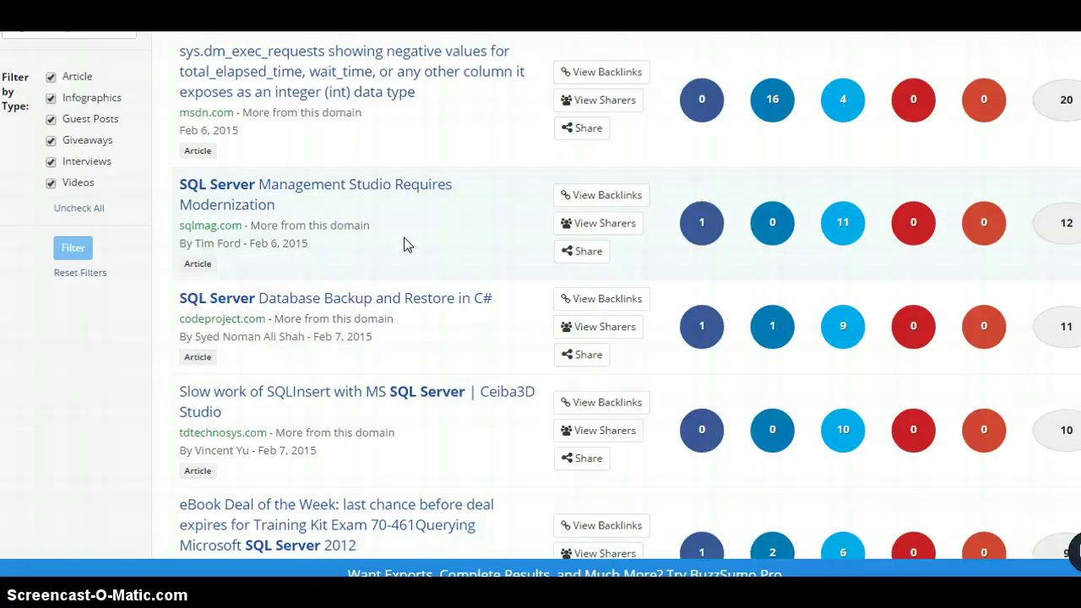
{"action": "scroll", "coordinate": [404, 244], "scroll_direction": "up", "scroll_amount": 4}
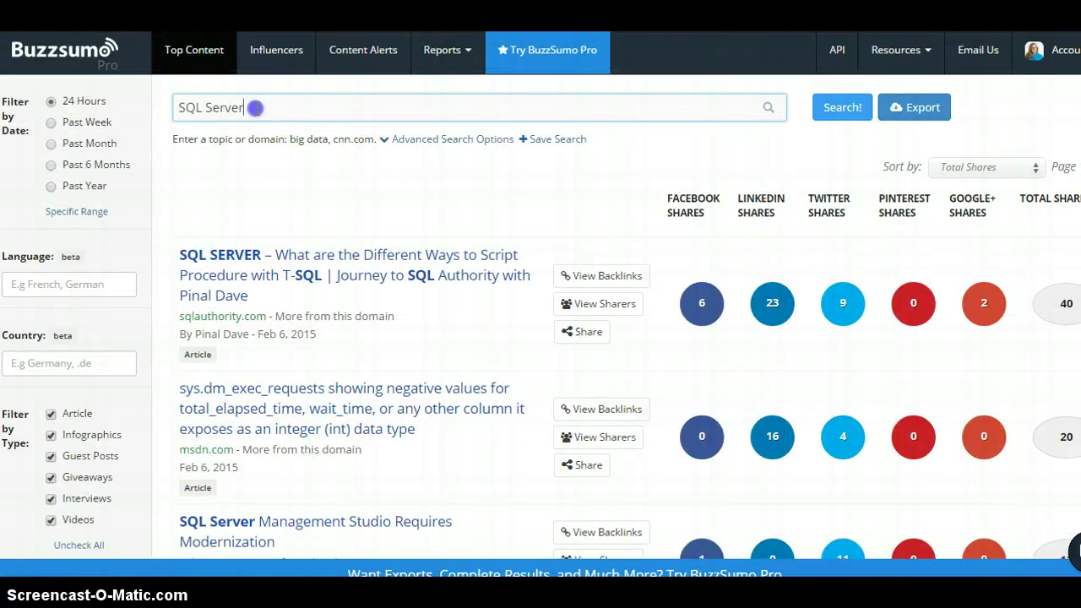
Step: Search top content for "real estate" and look through the most shared articles
{"action": "left_click_drag", "start_coordinate": [253, 109], "coordinate": [164, 107]}
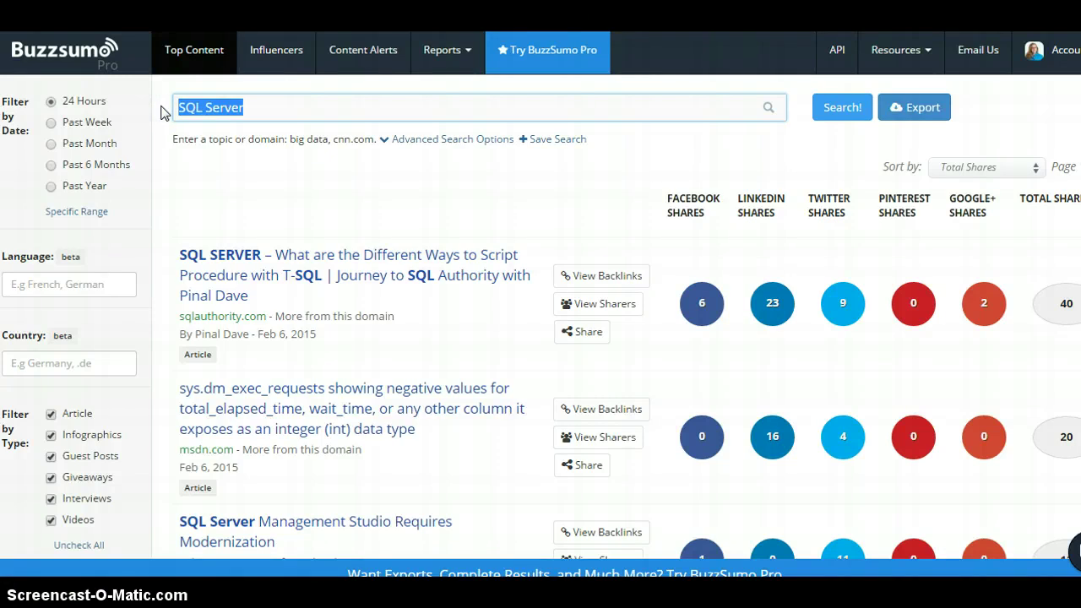
{"action": "type", "text": "real estate"}
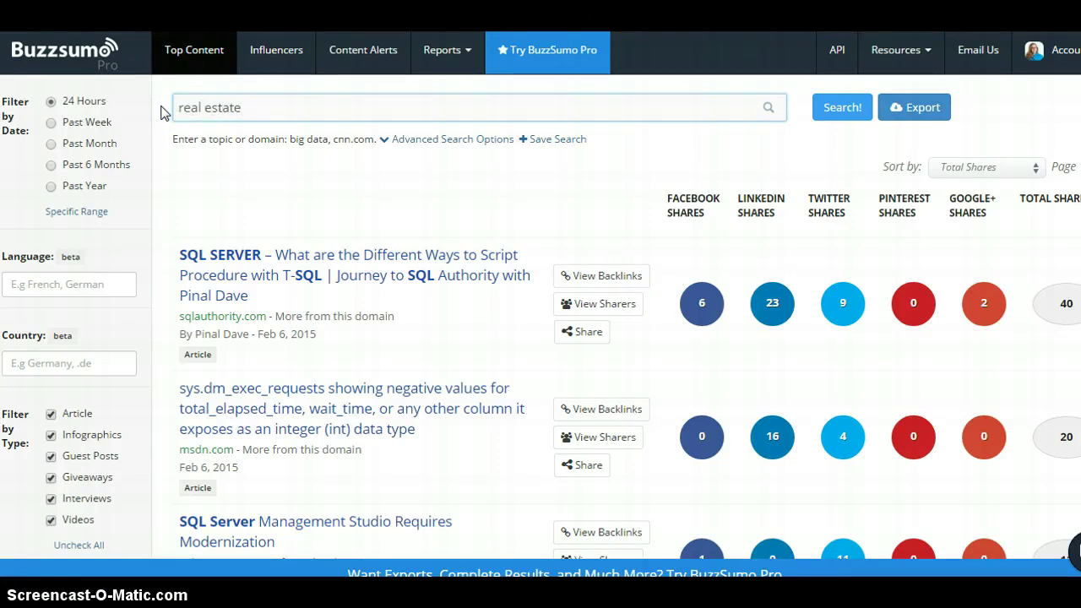
{"action": "left_click", "coordinate": [845, 109]}
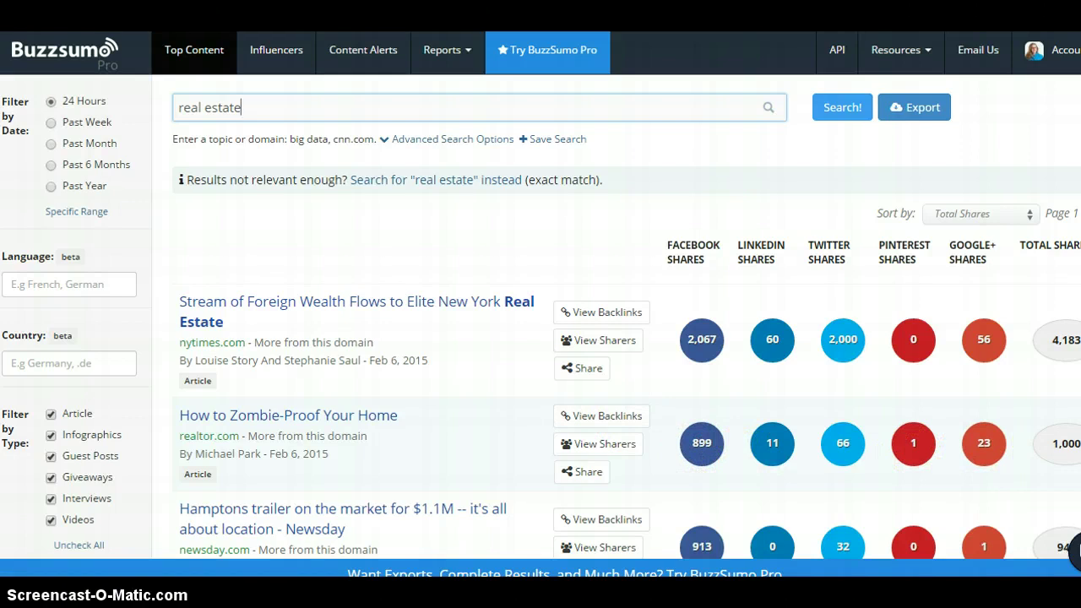
{"action": "scroll", "coordinate": [540, 338], "scroll_direction": "down", "scroll_amount": 3}
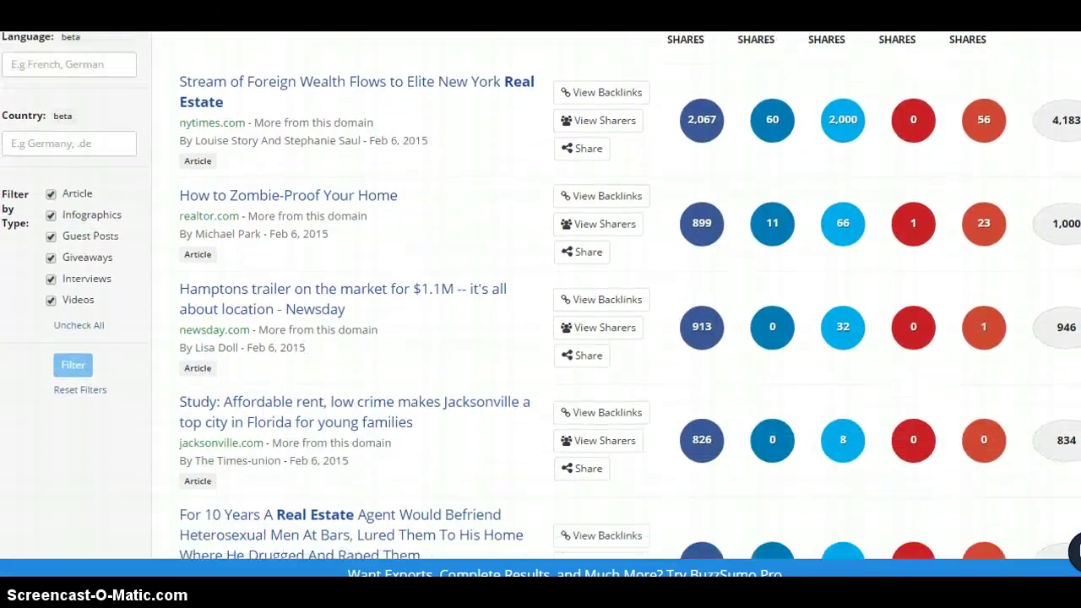
{"action": "scroll", "coordinate": [541, 338], "scroll_direction": "down", "scroll_amount": 2}
{"action": "scroll", "coordinate": [540, 338], "scroll_direction": "down", "scroll_amount": 2}
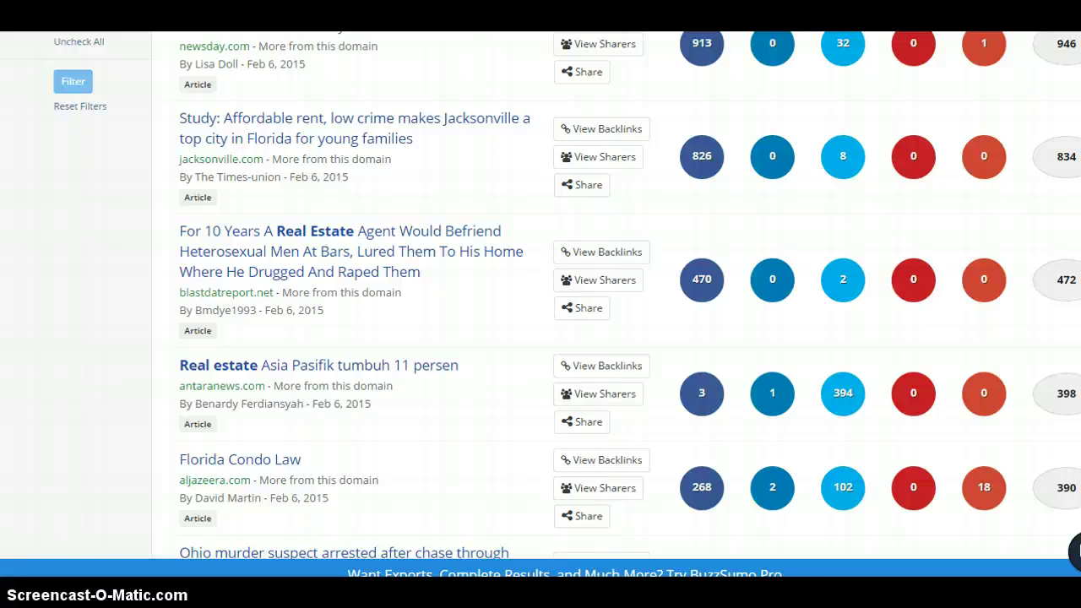
{"action": "scroll", "coordinate": [405, 224], "scroll_direction": "up", "scroll_amount": 6}
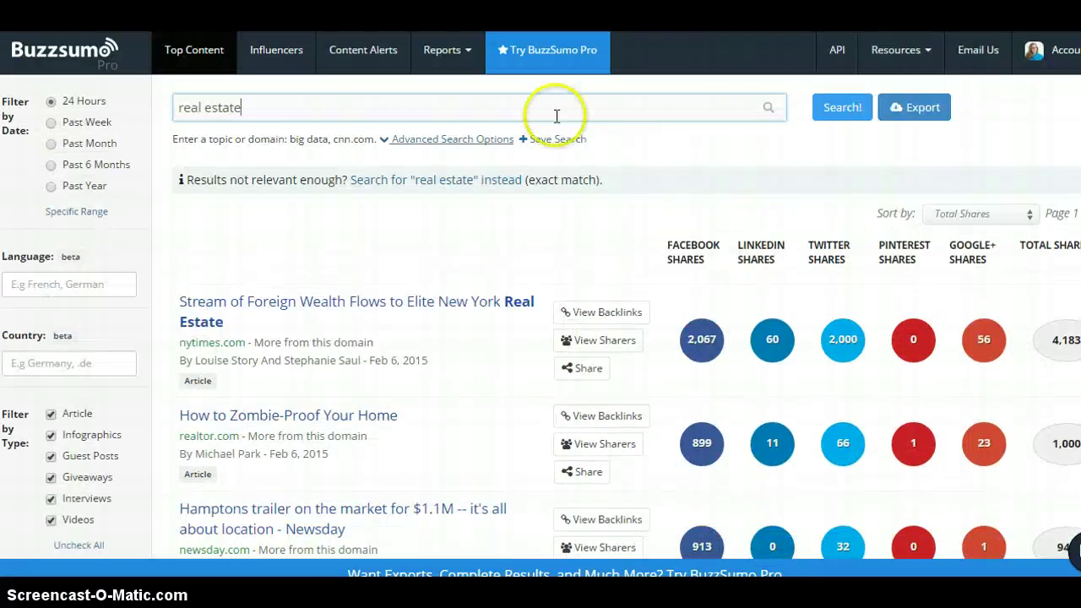
Step: Switch to the influencer search and find influencers for "financial advisors"
{"action": "left_click", "coordinate": [267, 65]}
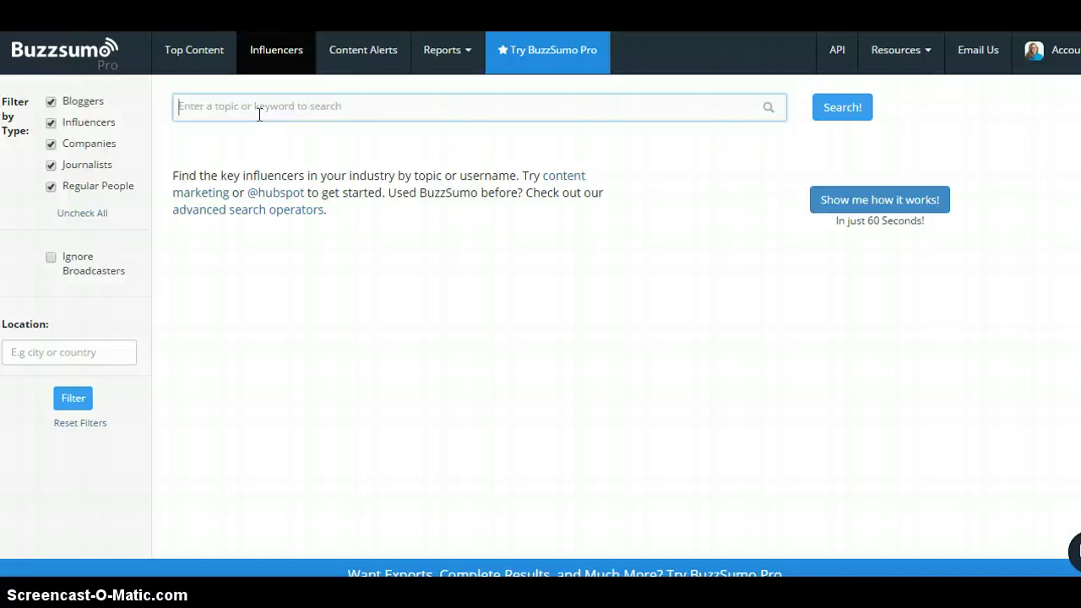
{"action": "type", "text": "financial advisors"}
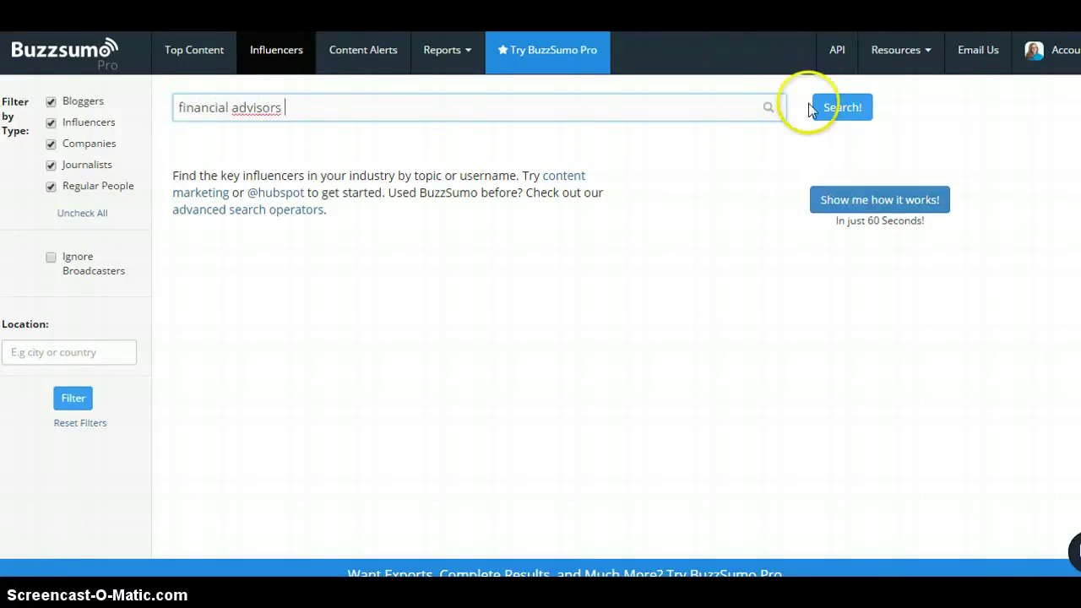
{"action": "left_click", "coordinate": [833, 110]}
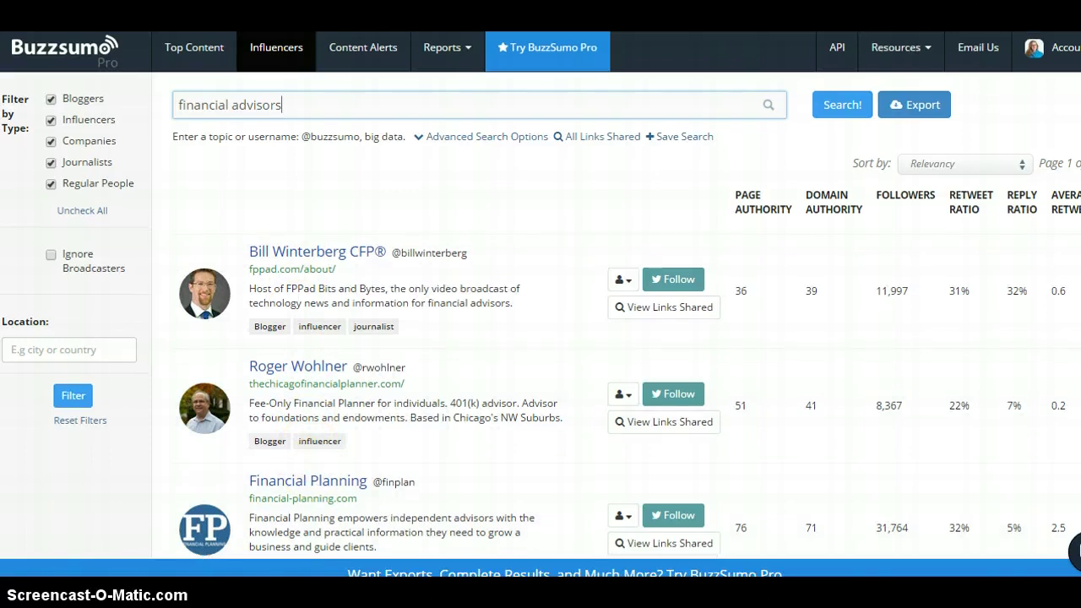
Step: Review the financial advisor influencers, including the latest blog post on thechicagofinancialplanner.com
{"action": "scroll", "coordinate": [541, 338], "scroll_direction": "down", "scroll_amount": 2}
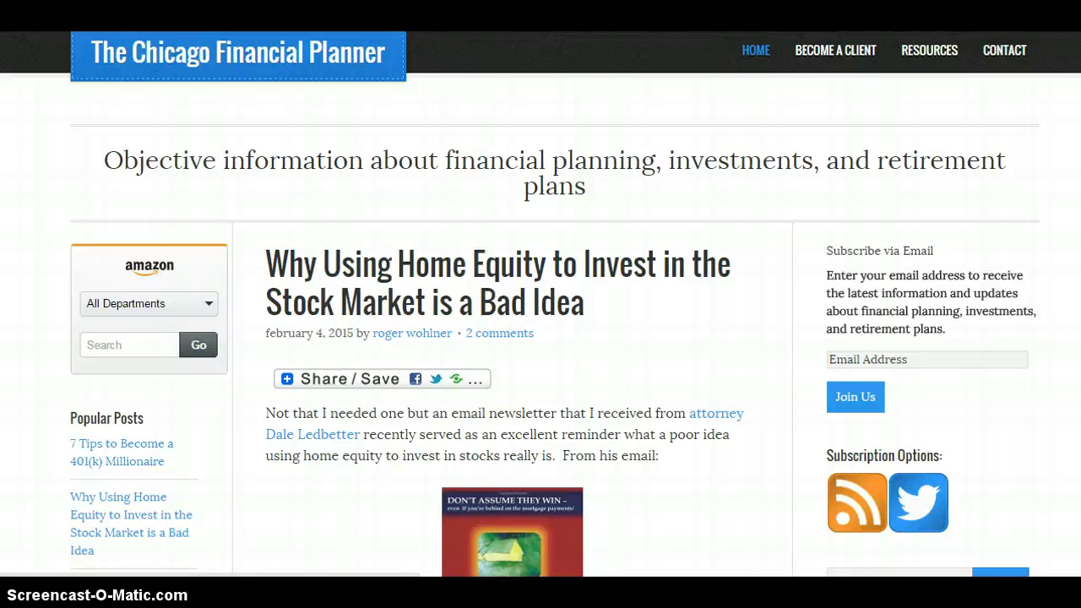
{"action": "scroll", "coordinate": [541, 305], "scroll_direction": "down", "scroll_amount": 4}
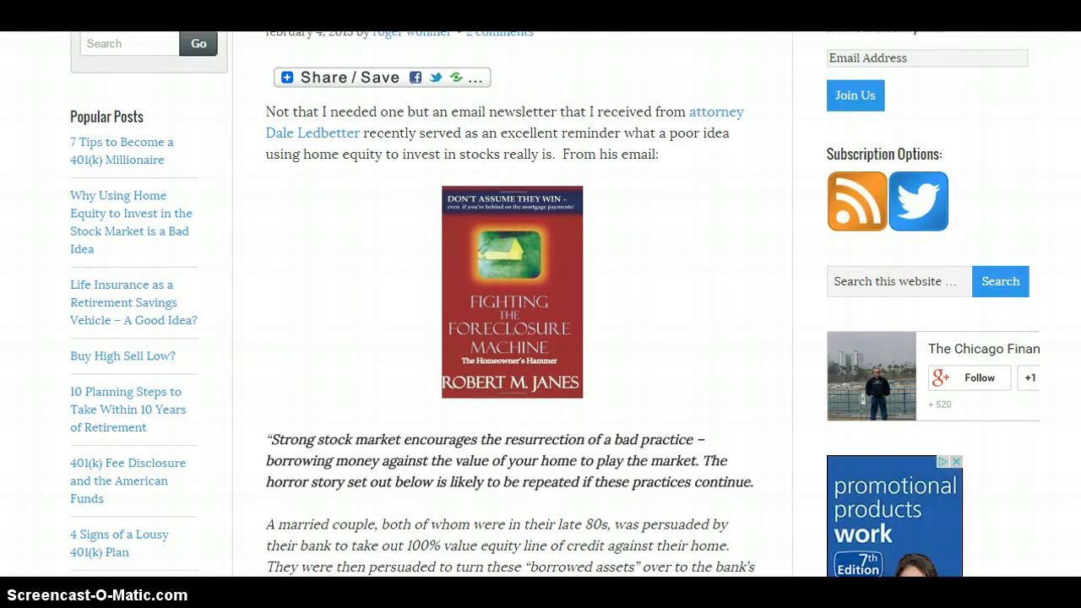
{"action": "scroll", "coordinate": [541, 304], "scroll_direction": "up", "scroll_amount": 3}
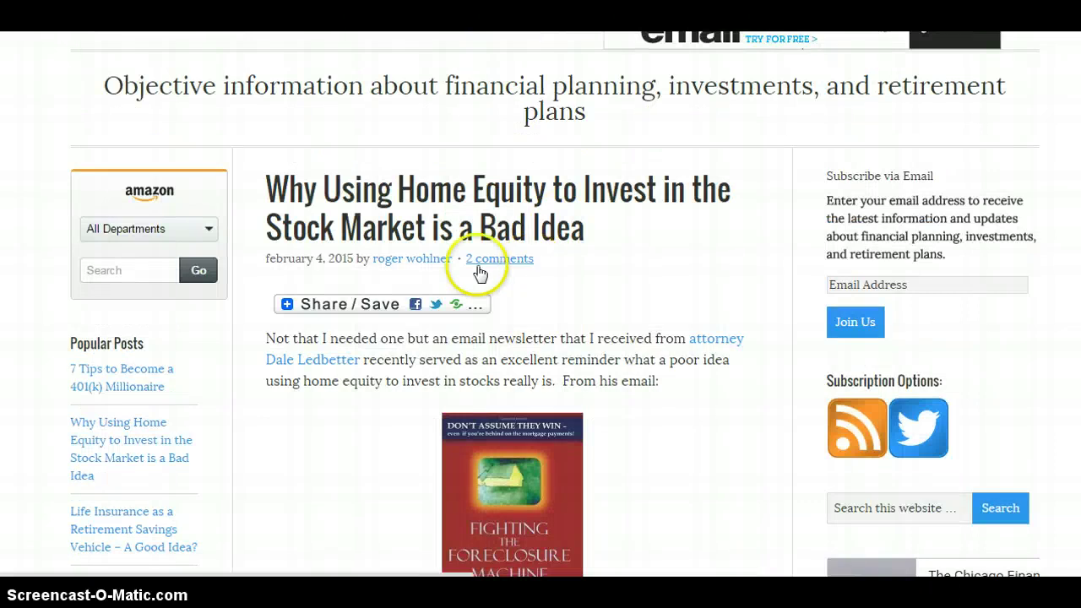
{"action": "mouse_move", "coordinate": [393, 315]}
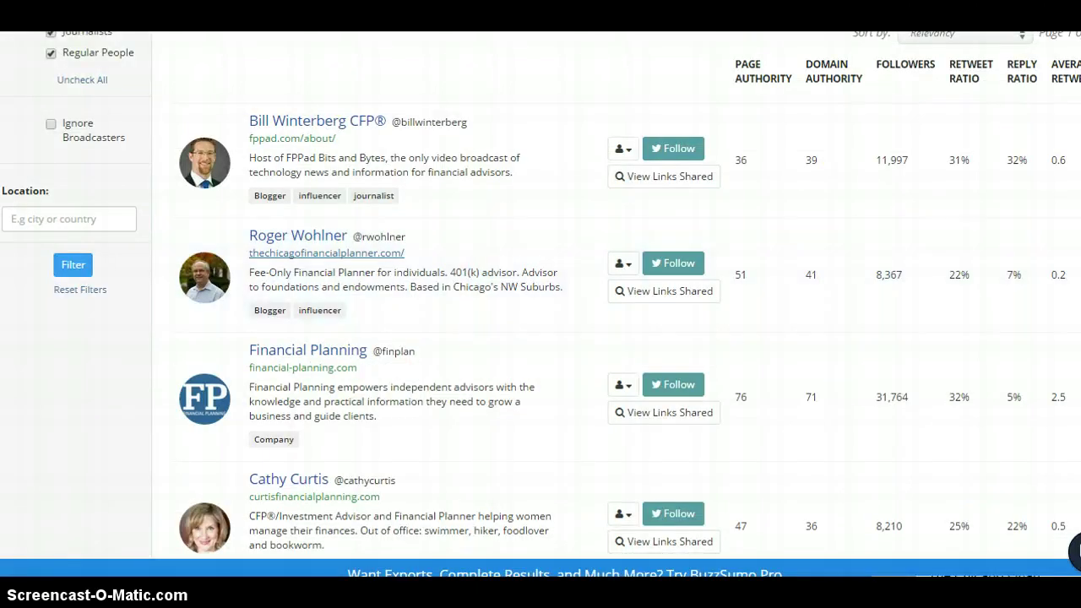
{"action": "scroll", "coordinate": [540, 293], "scroll_direction": "down", "scroll_amount": 2}
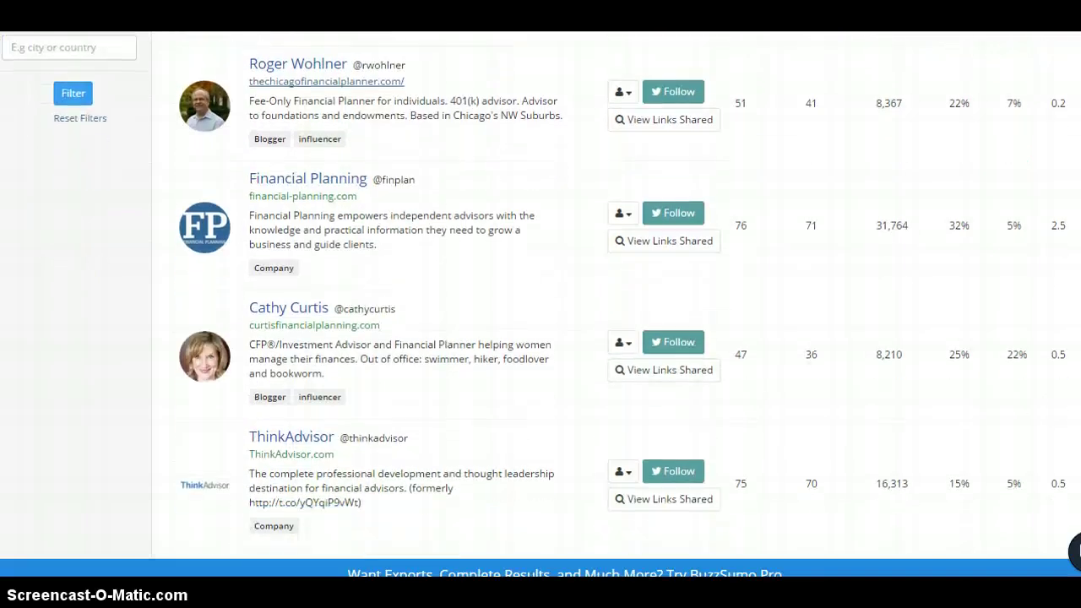
{"action": "scroll", "coordinate": [541, 293], "scroll_direction": "up", "scroll_amount": 2}
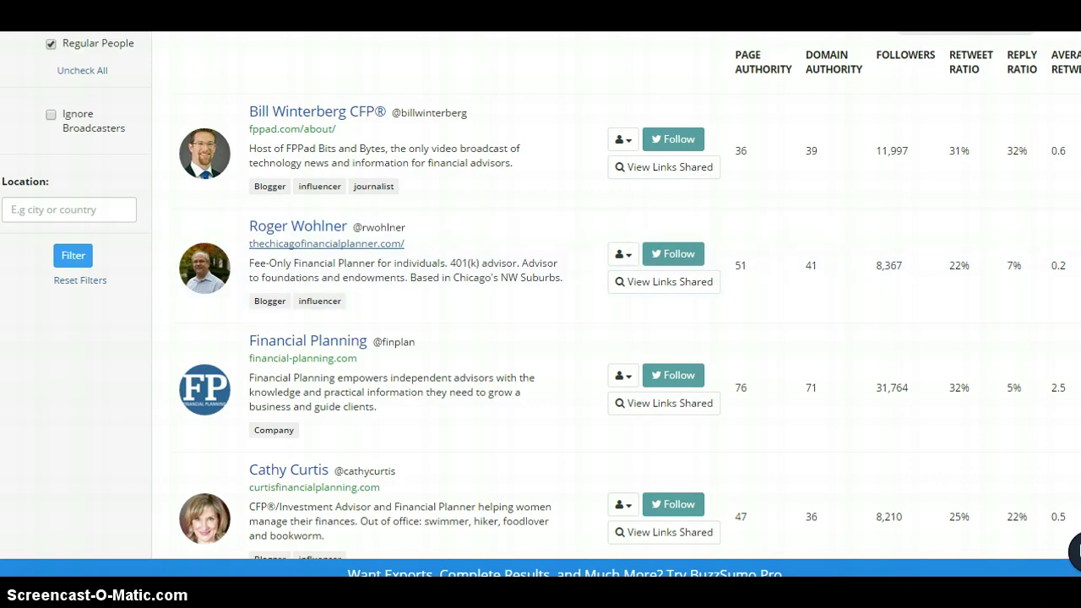
{"action": "scroll", "coordinate": [540, 296], "scroll_direction": "up", "scroll_amount": 1}
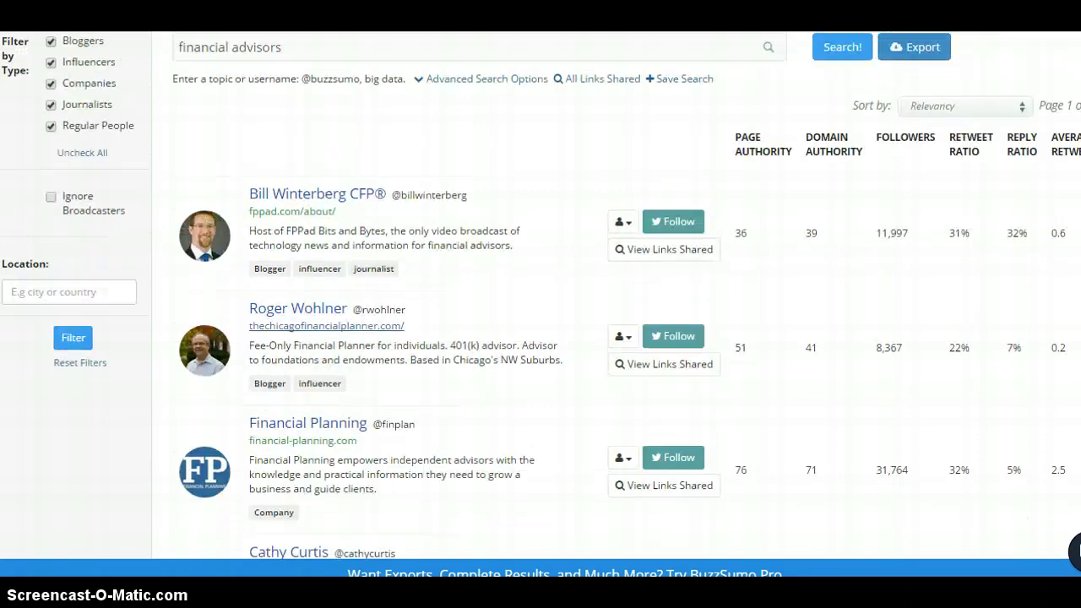
{"action": "scroll", "coordinate": [541, 296], "scroll_direction": "up", "scroll_amount": 1}
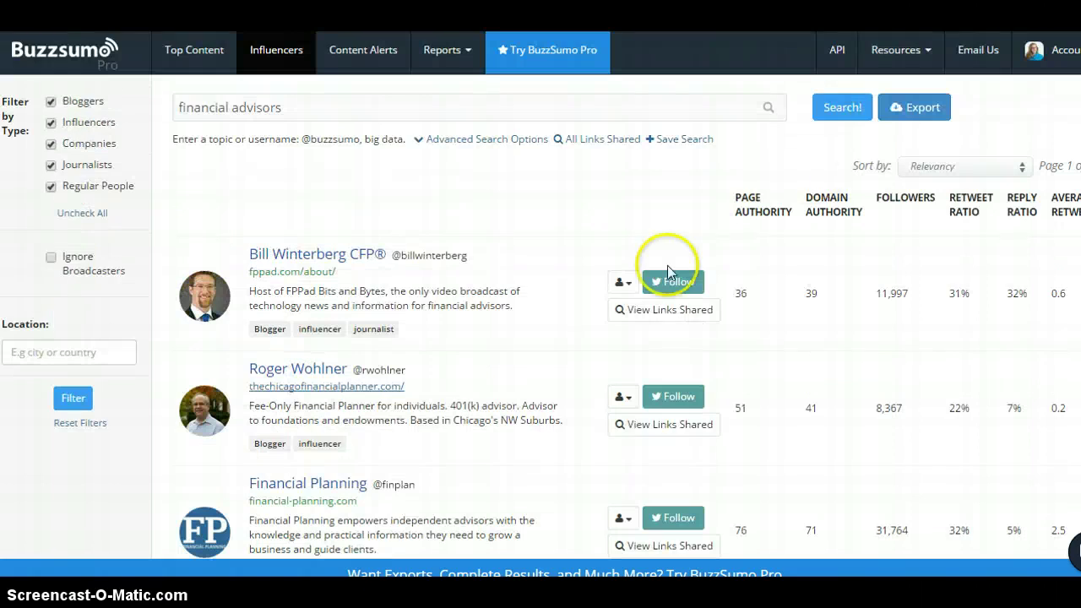
Step: Return to the top content search and find "marketing" content from the past week
{"action": "left_click", "coordinate": [200, 53]}
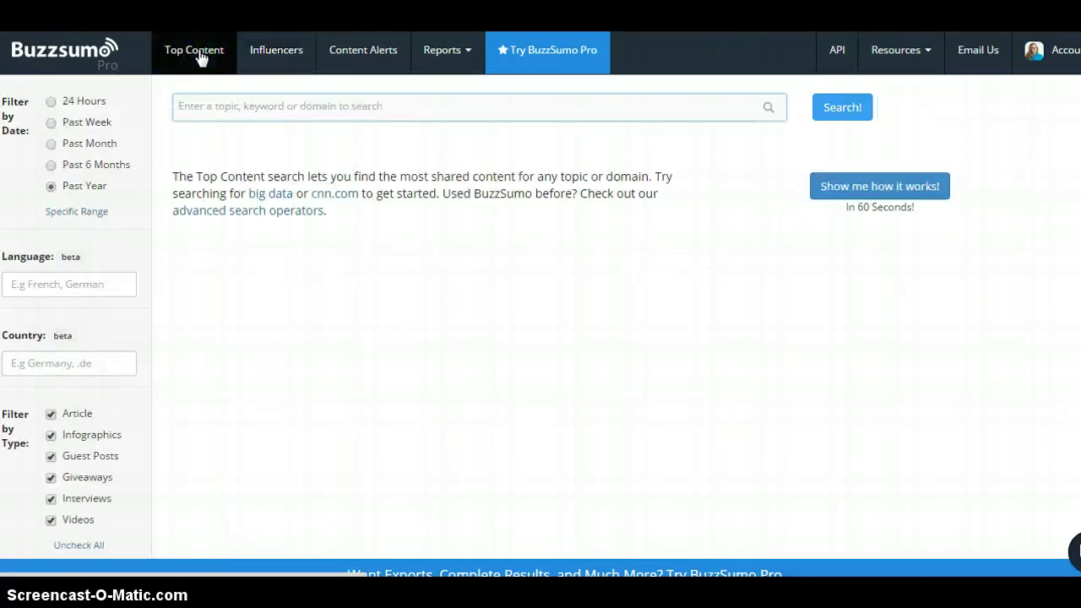
{"action": "left_click", "coordinate": [262, 108]}
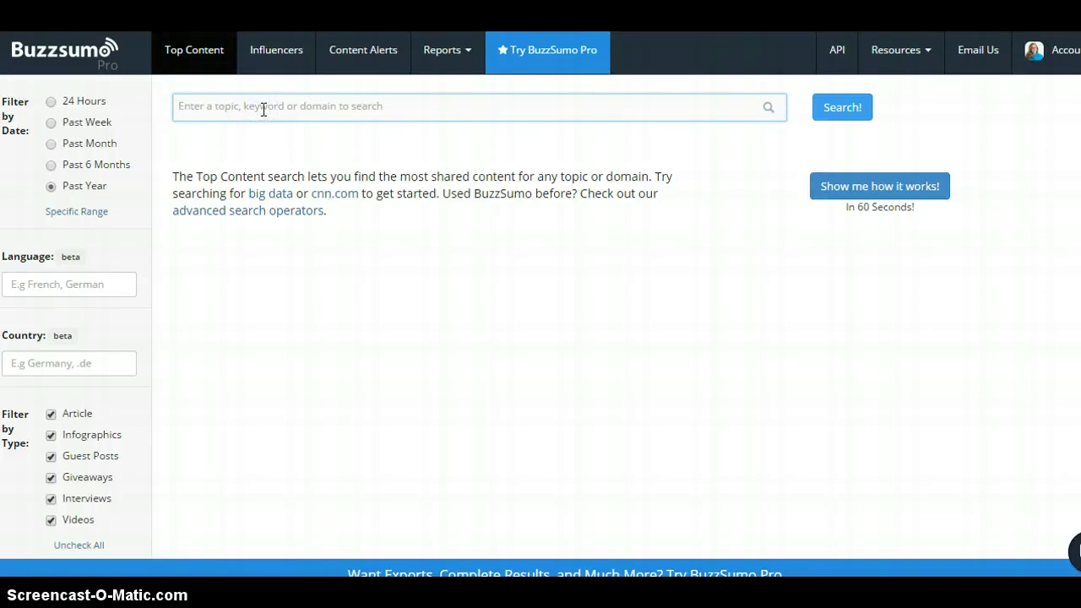
{"action": "type", "text": "marketing"}
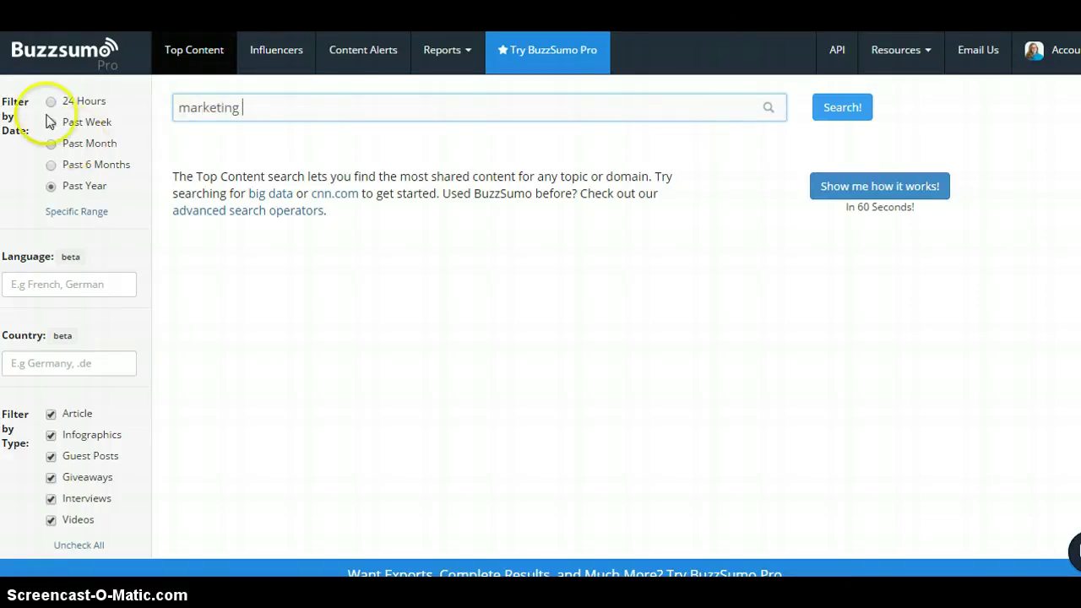
{"action": "left_click", "coordinate": [50, 123]}
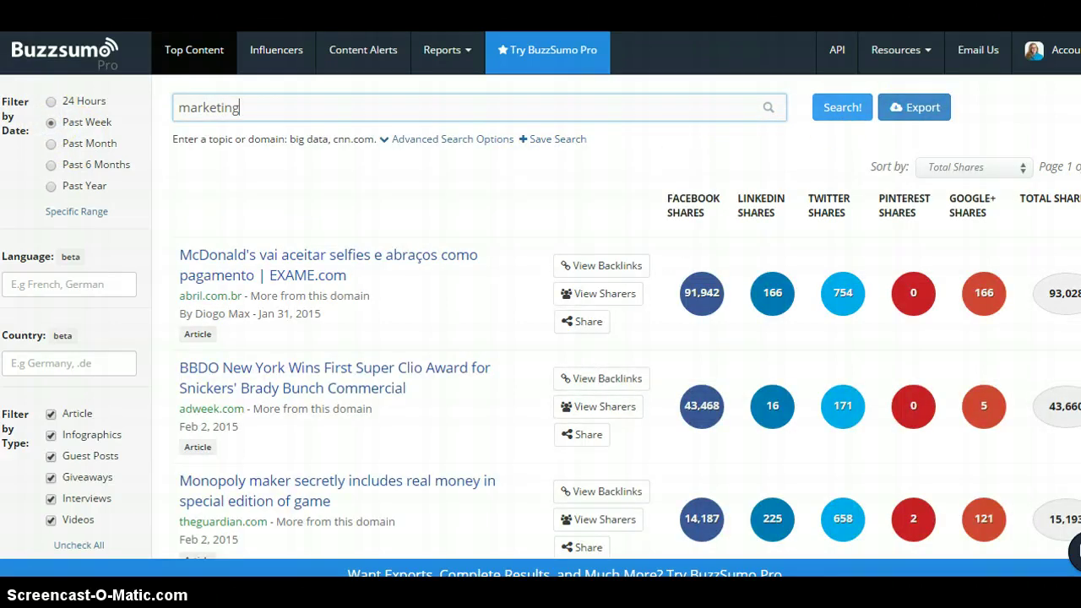
Step: Try to filter the marketing results by language, and dismiss the upgrade offer
{"action": "scroll", "coordinate": [541, 296], "scroll_direction": "down", "scroll_amount": 1}
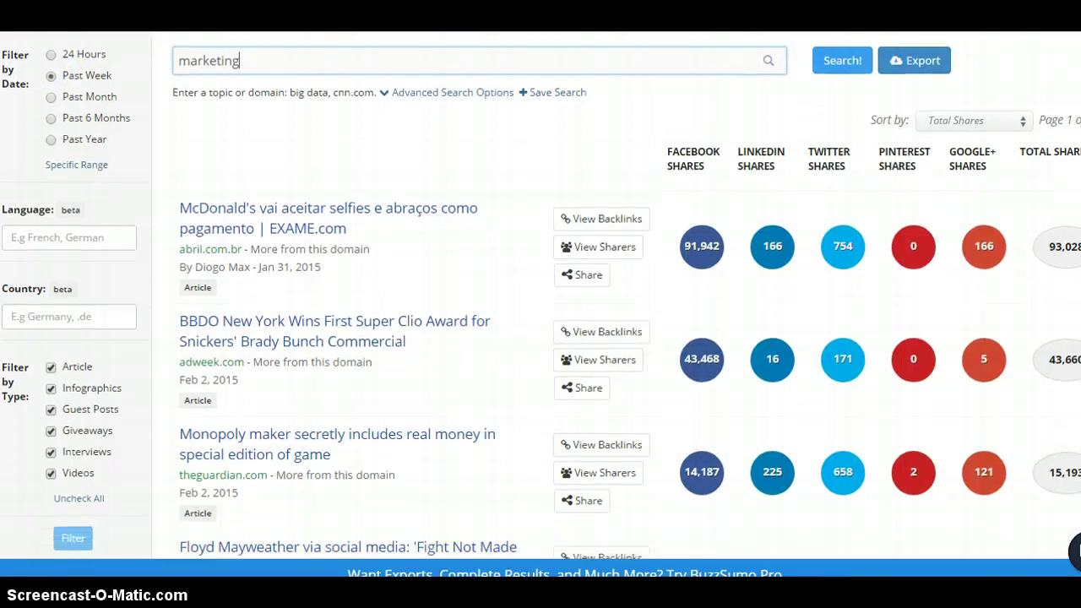
{"action": "left_click", "coordinate": [77, 241]}
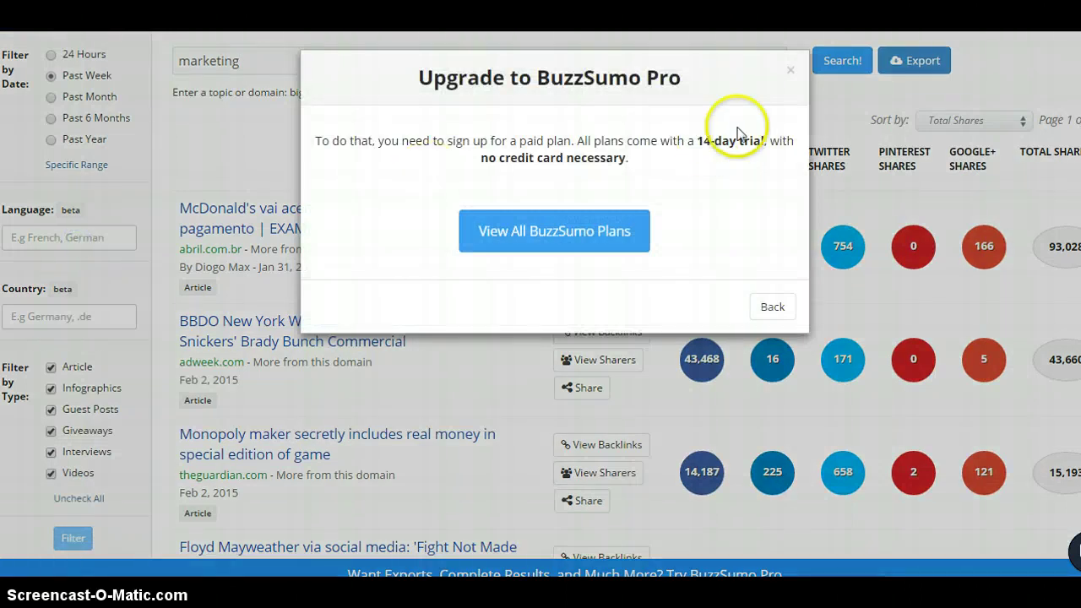
{"action": "left_click", "coordinate": [774, 306]}
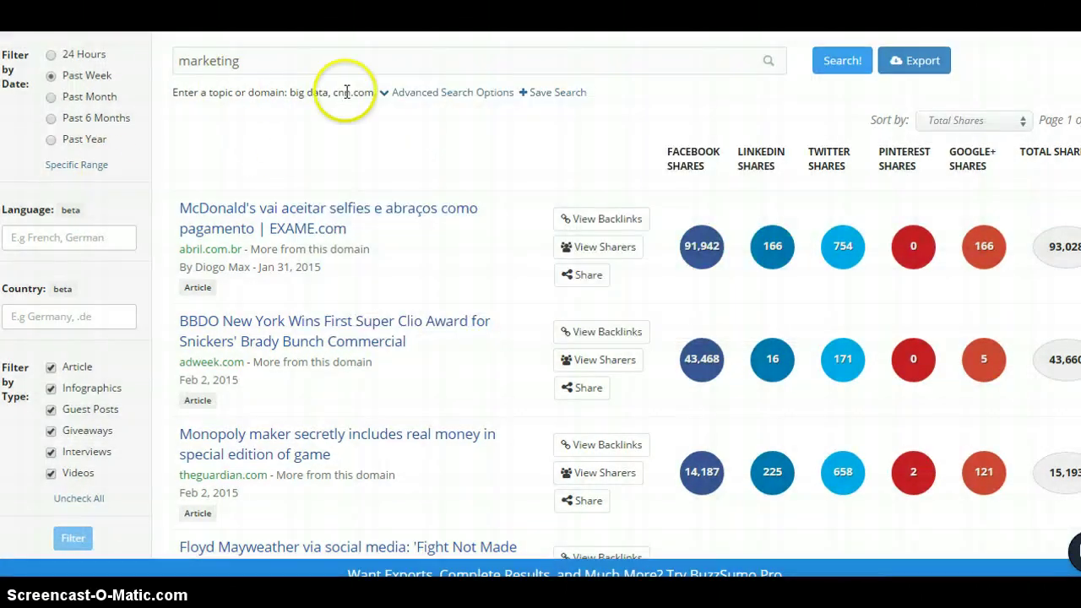
{"action": "scroll", "coordinate": [541, 296], "scroll_direction": "up", "scroll_amount": 1}
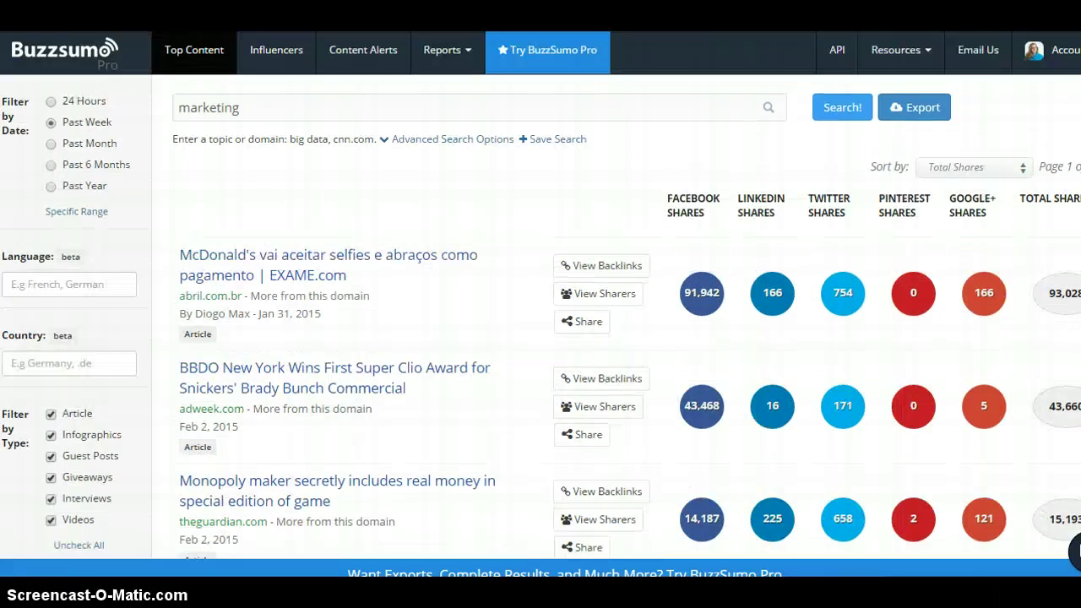
Step: Try to view the backlinks of the adweek.com article on the Snickers commercial, and go back to the top content search
{"action": "scroll", "coordinate": [540, 296], "scroll_direction": "down", "scroll_amount": 2}
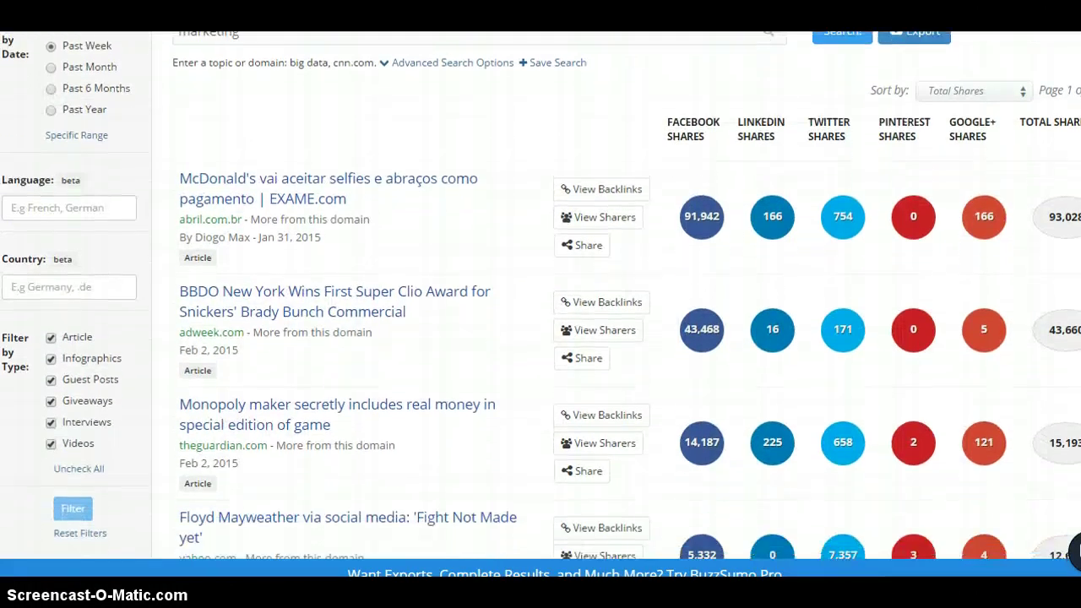
{"action": "scroll", "coordinate": [540, 296], "scroll_direction": "down", "scroll_amount": 1}
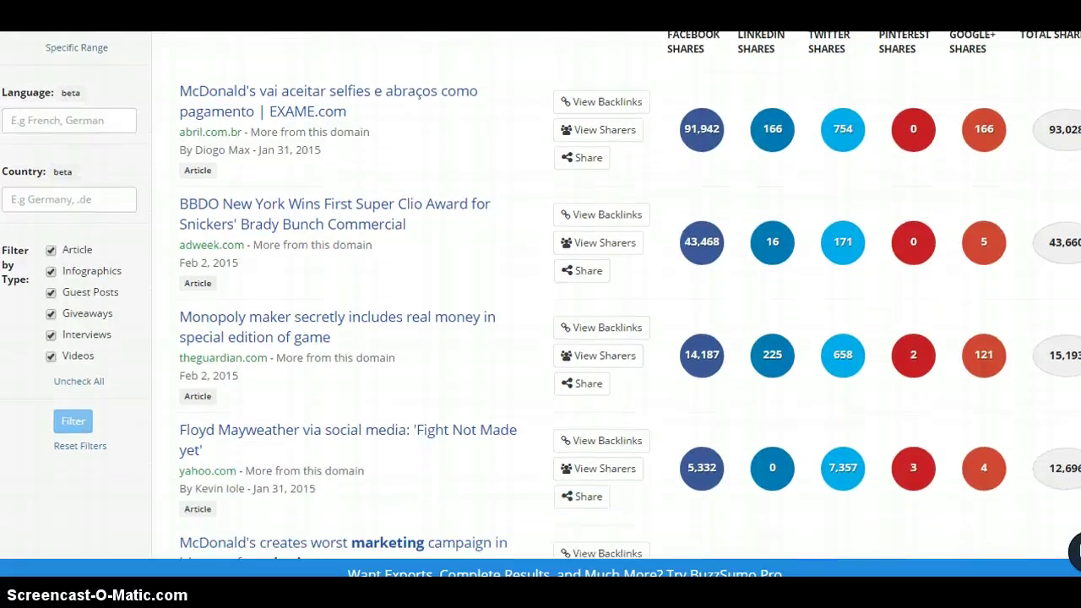
{"action": "left_click", "coordinate": [612, 213]}
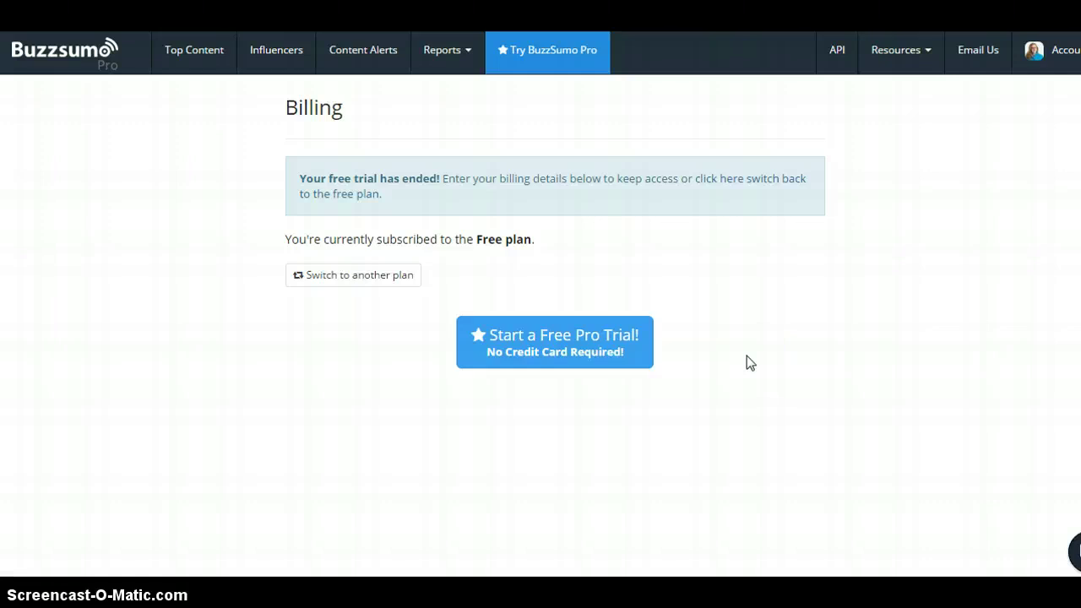
{"action": "left_click", "coordinate": [205, 53]}
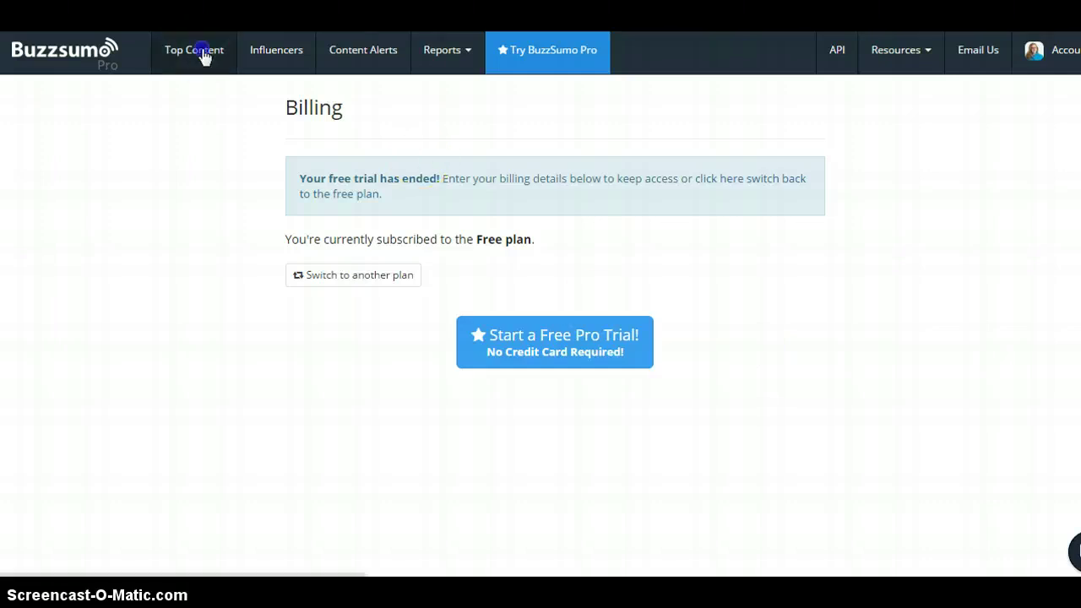